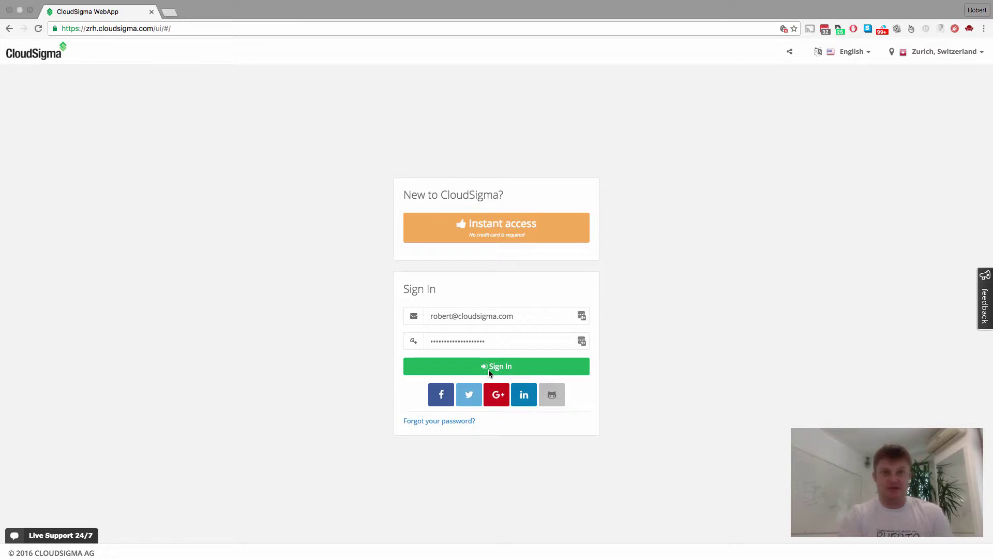
# Sign in to the CloudSigma account from the login form.
pyautogui.click(510, 367)
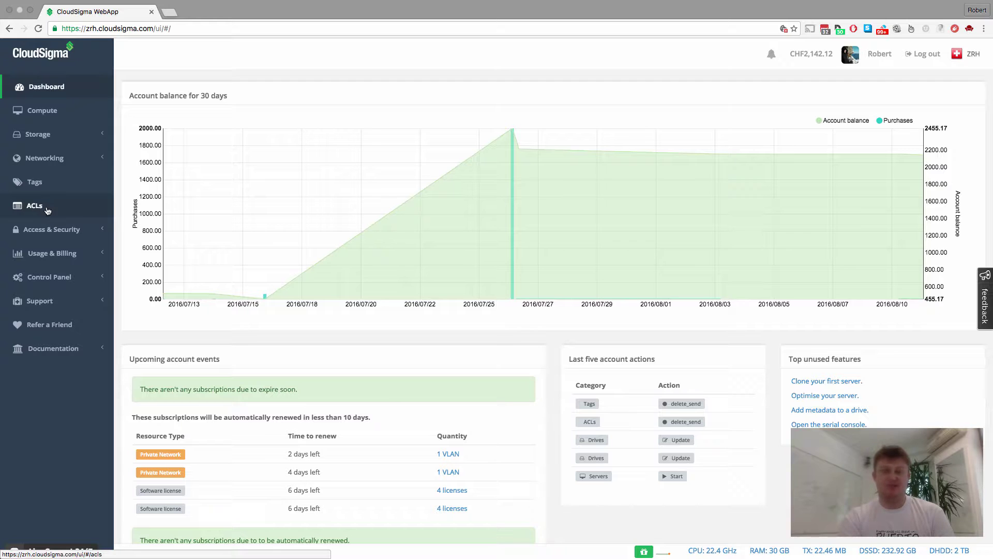
# View the ACLs list, then the Tags list showing the single 'just testing' tag.
pyautogui.click(51, 206)
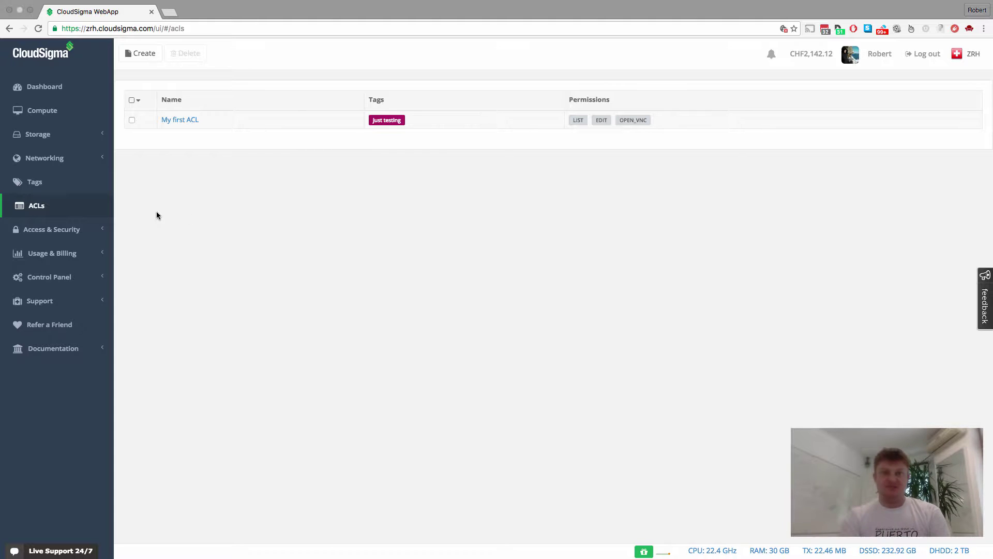
pyautogui.click(57, 181)
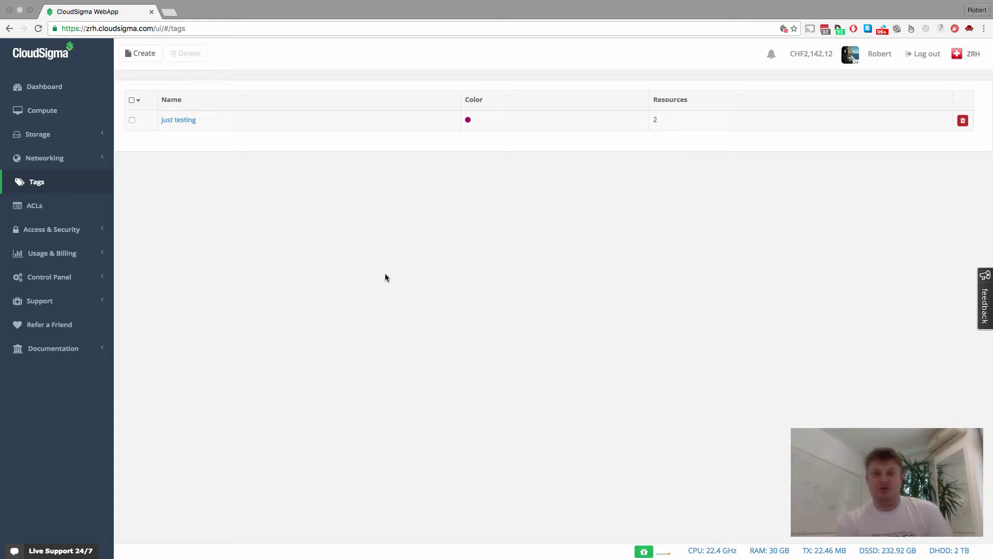
# Create a tag named 'database' in light blue (#739dde), showing 0 resources.
pyautogui.click(143, 57)
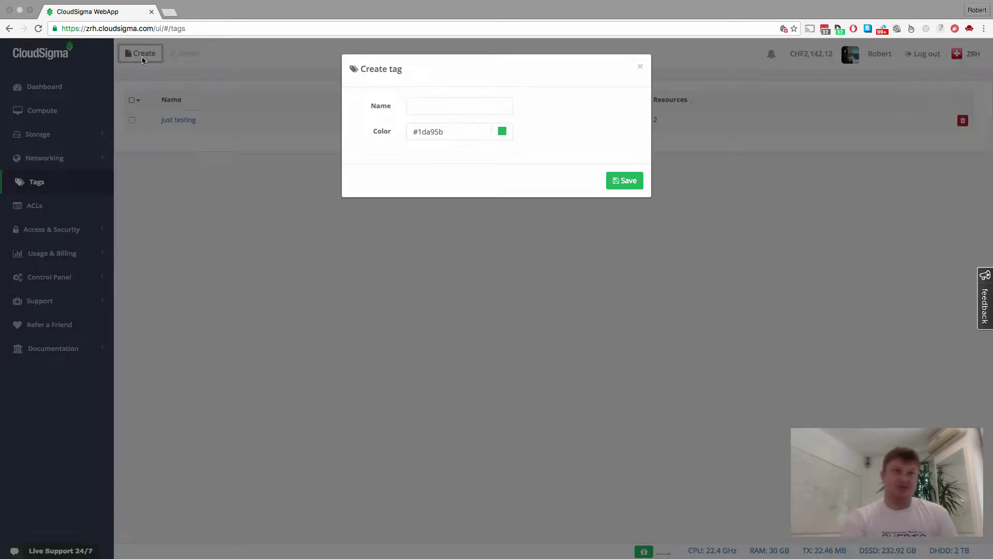
pyautogui.click(436, 107)
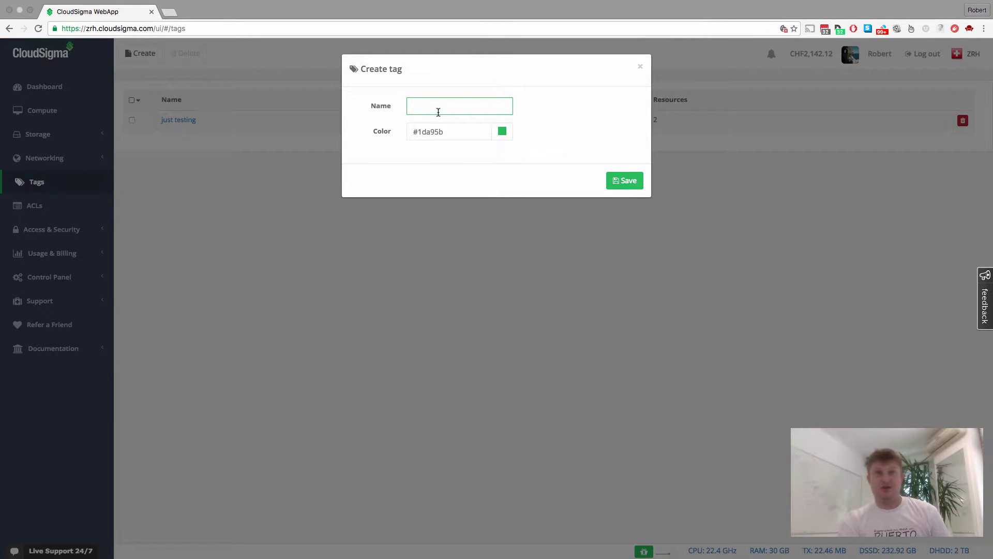
pyautogui.write('database')
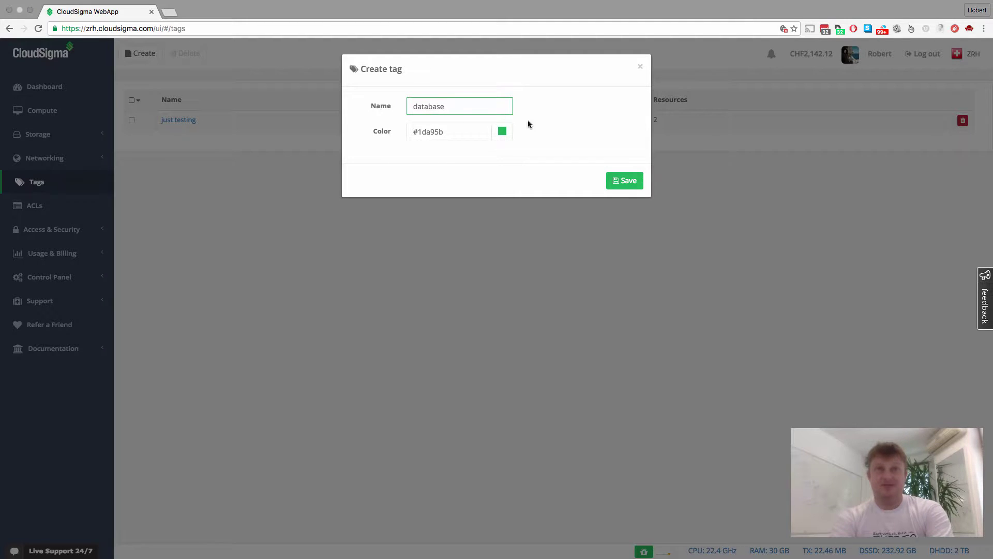
pyautogui.click(501, 131)
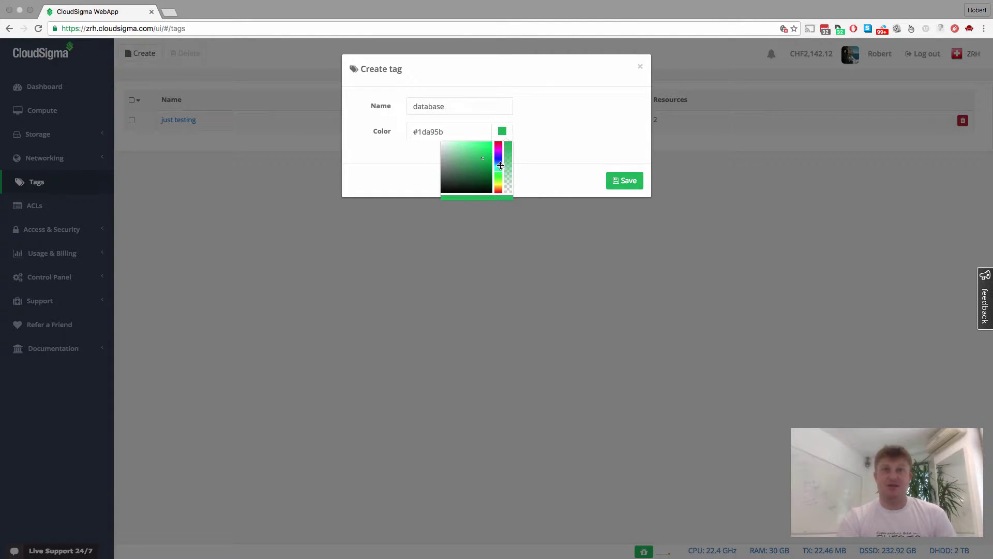
pyautogui.click(498, 153)
pyautogui.moveTo(498, 153); pyautogui.dragTo(499, 161)
pyautogui.click(471, 147)
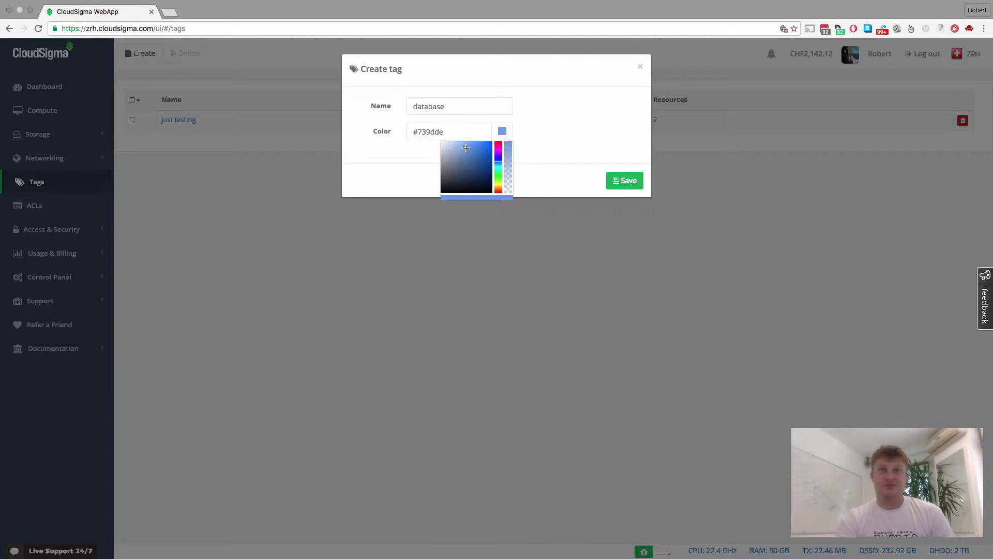
pyautogui.click(623, 182)
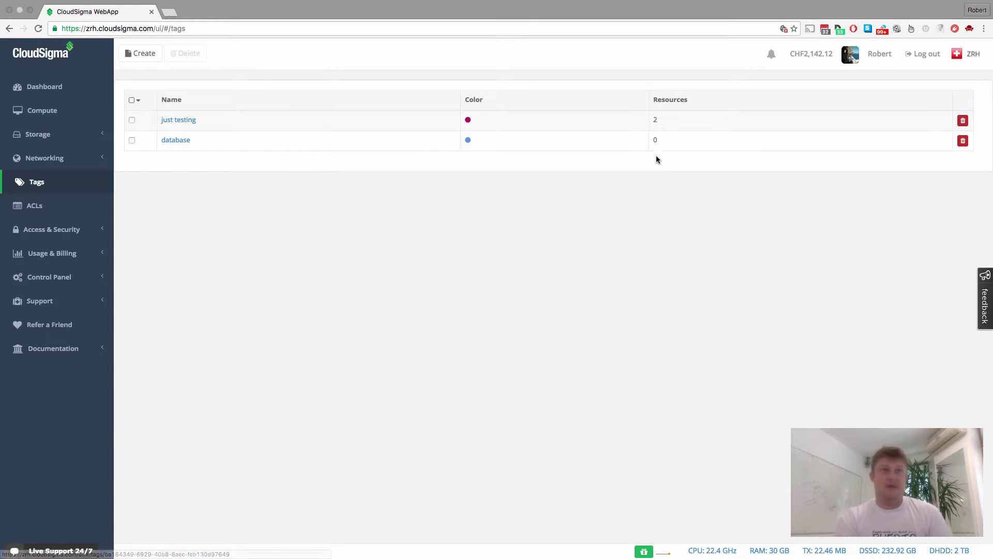
pyautogui.moveTo(652, 139); pyautogui.dragTo(674, 139)
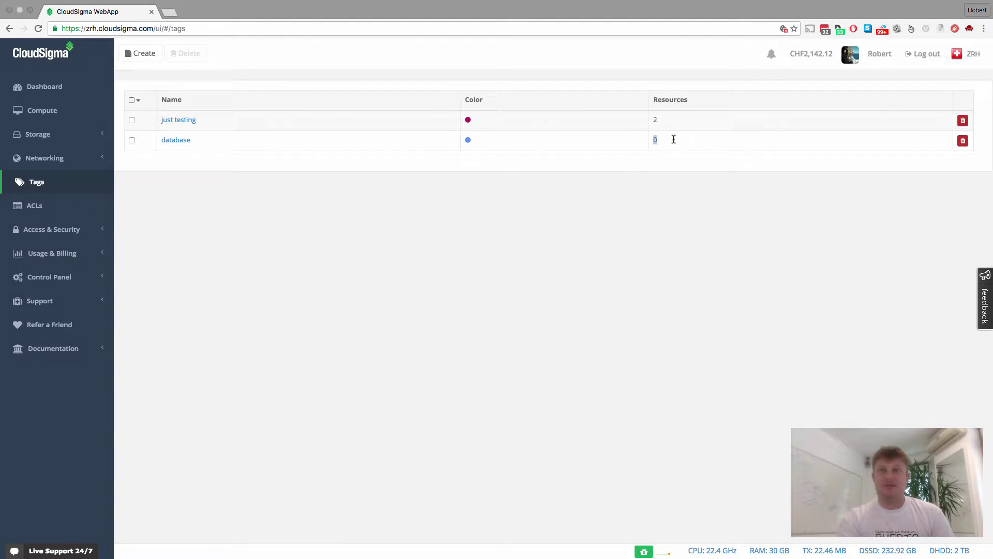
pyautogui.click(674, 139)
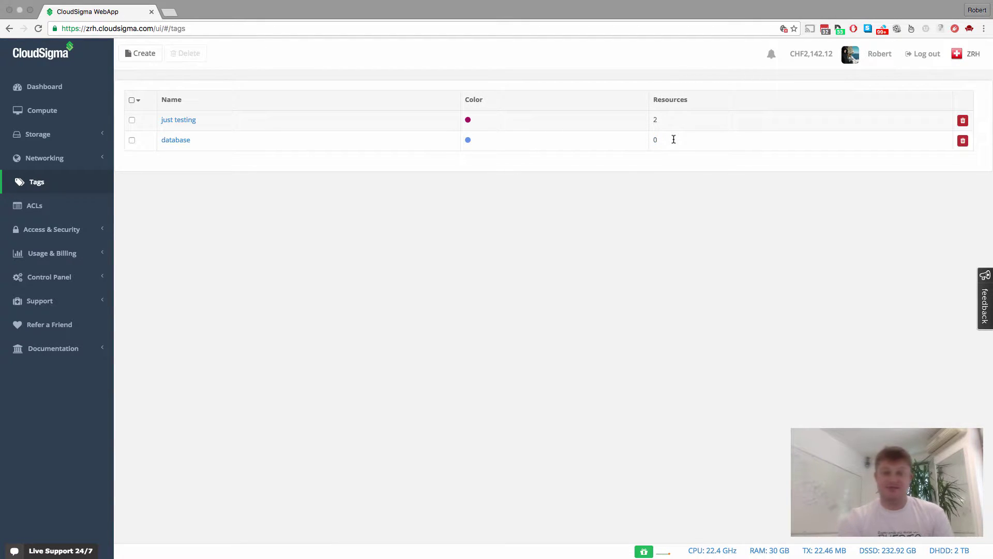
# Apply the 'database' tag to the MongoDB and SQL Server 2012 servers, then go back to ACLs.
pyautogui.click(58, 116)
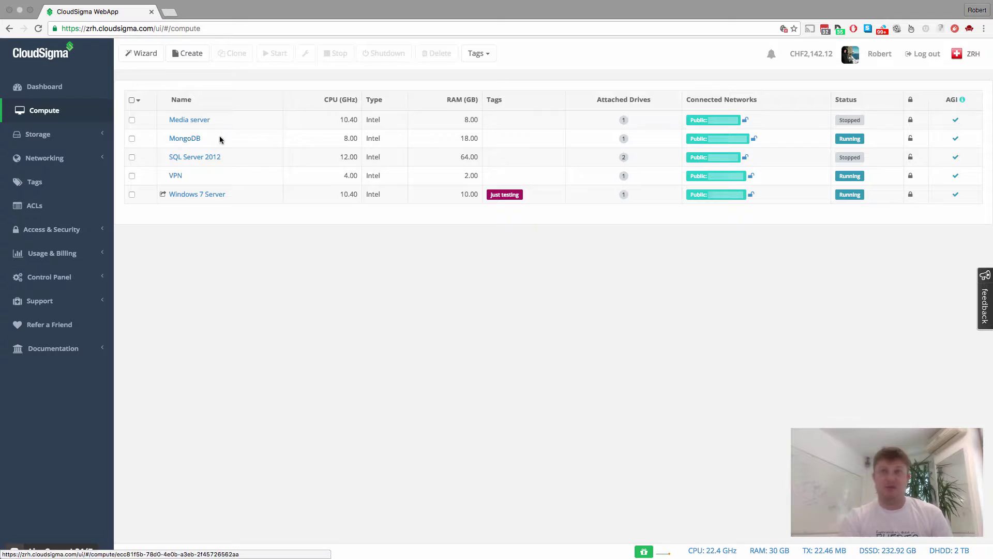
pyautogui.click(132, 139)
pyautogui.click(131, 158)
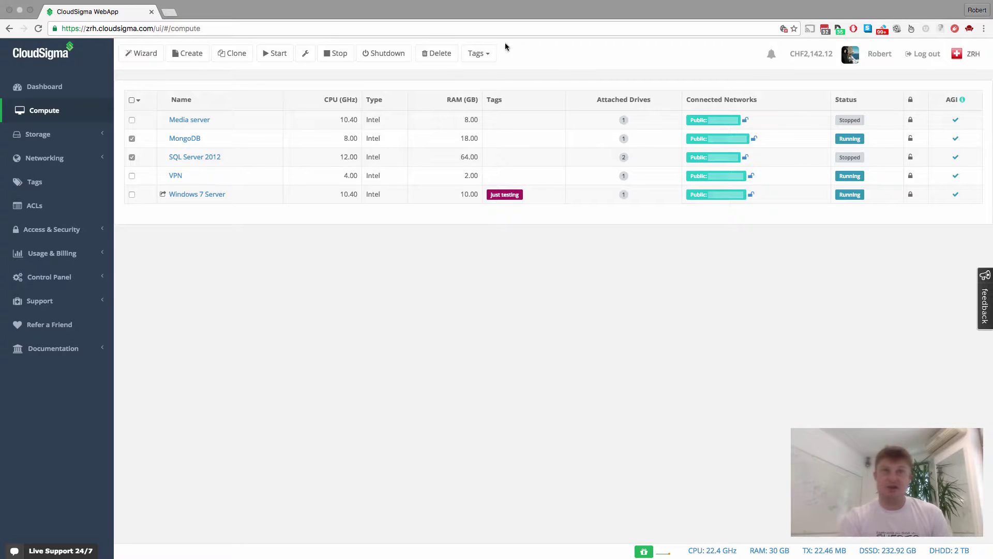
pyautogui.click(483, 58)
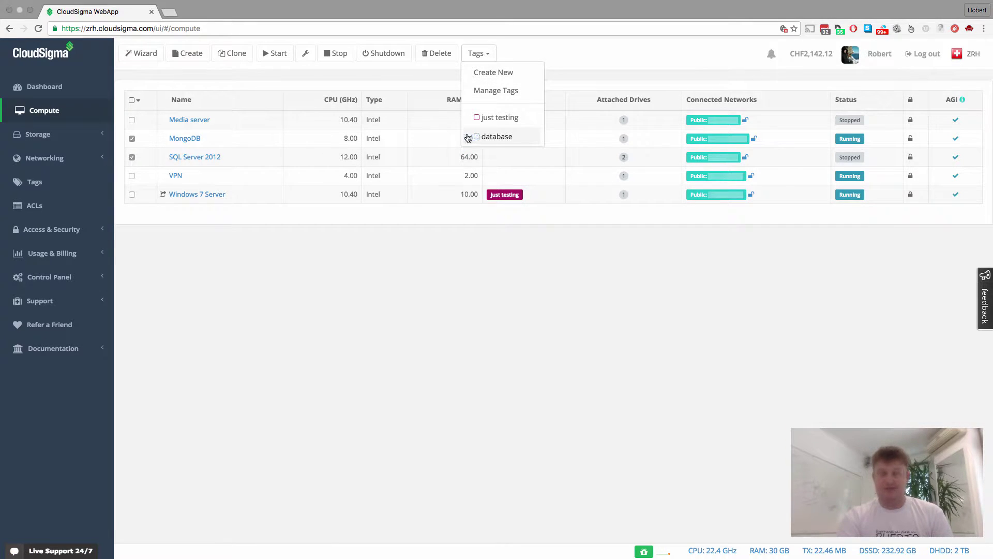
pyautogui.click(499, 136)
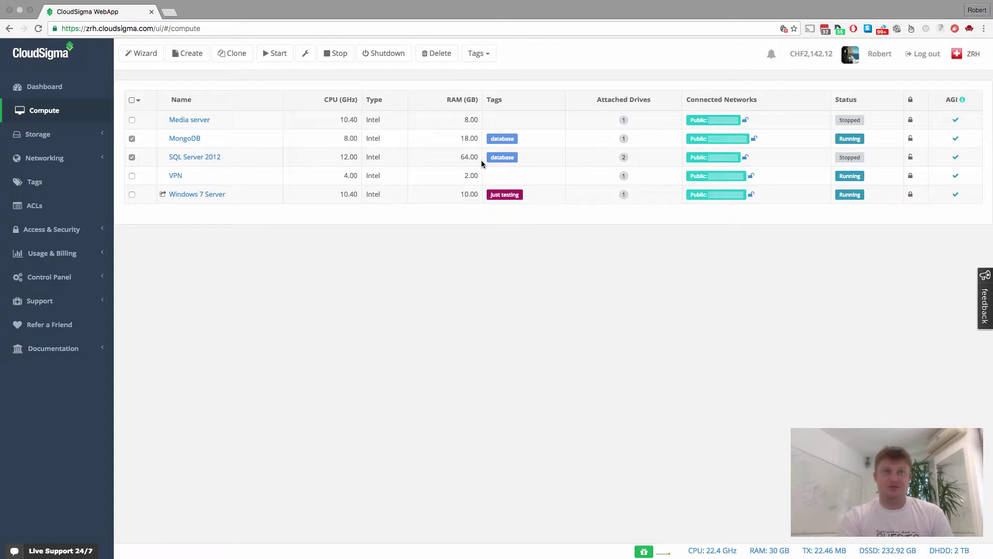
pyautogui.click(132, 139)
pyautogui.click(132, 157)
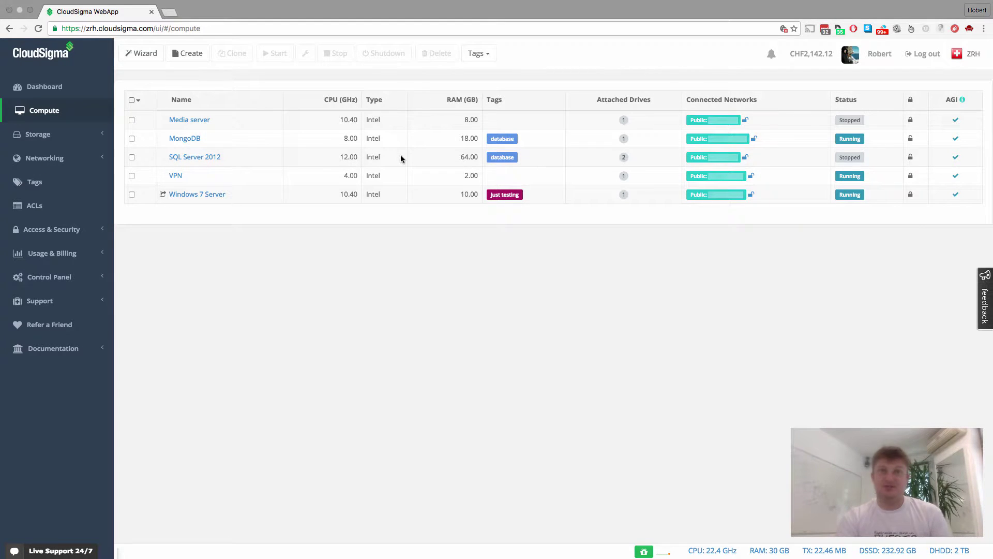
pyautogui.click(36, 206)
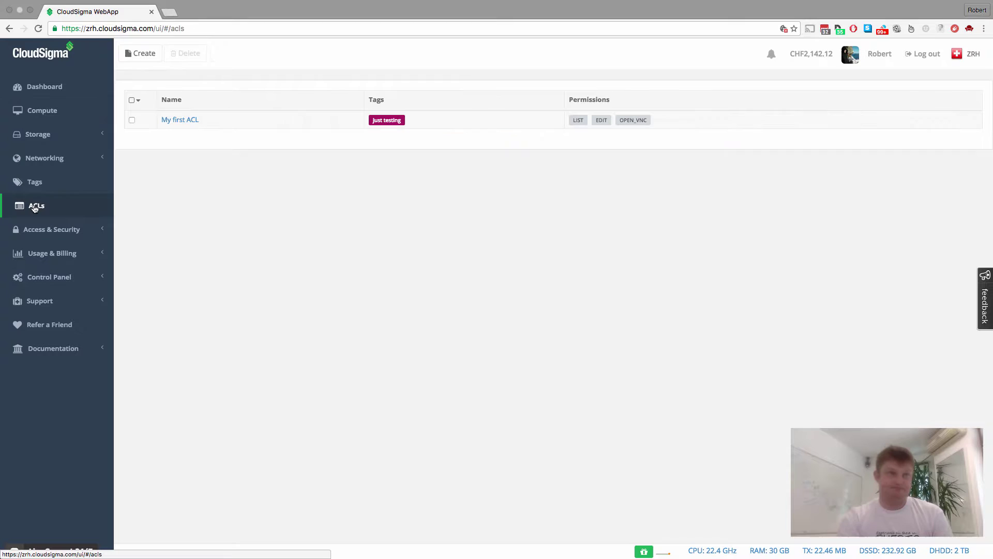
# Create a new ACL named 'Database Admin'.
pyautogui.click(136, 54)
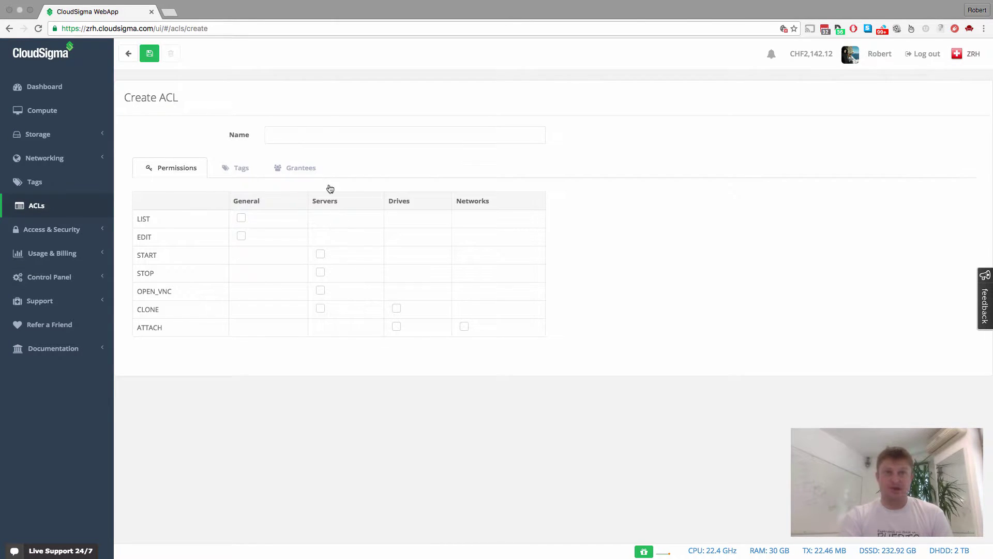
pyautogui.click(310, 130)
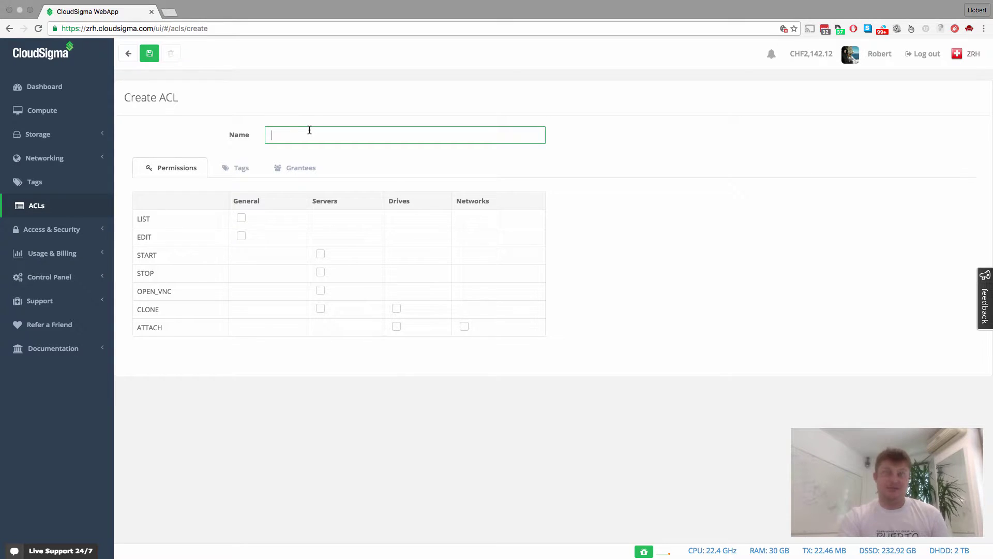
pyautogui.write('Dabase A')
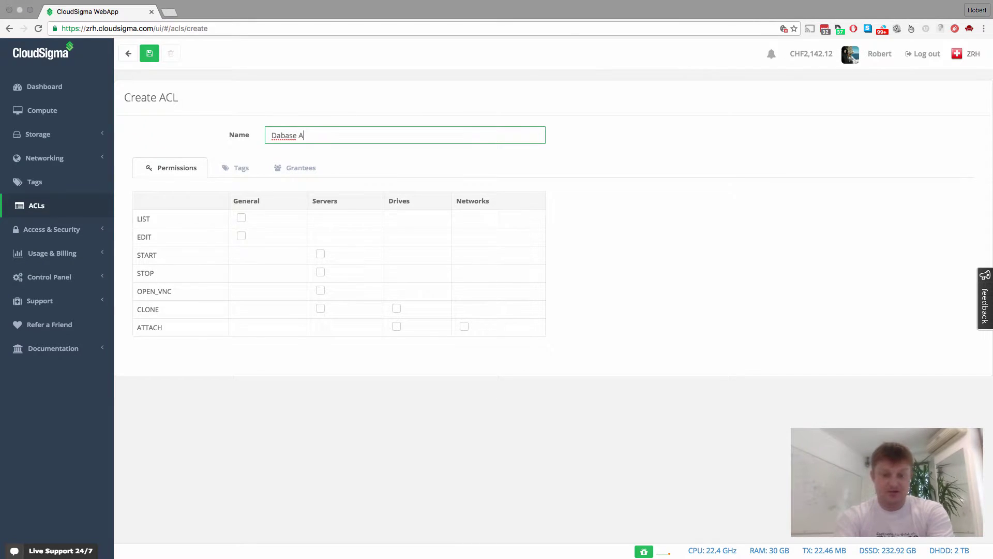
pyautogui.press('BackSpace')
pyautogui.press('BackSpace')
pyautogui.hotkey('alt', 'BackSpace')
pyautogui.write('Database')
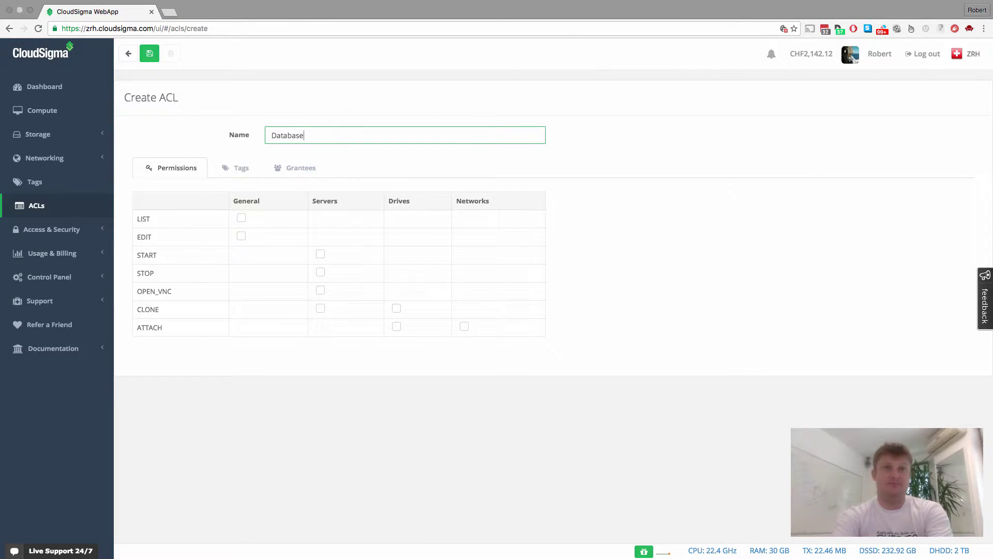
pyautogui.write(' Admin')
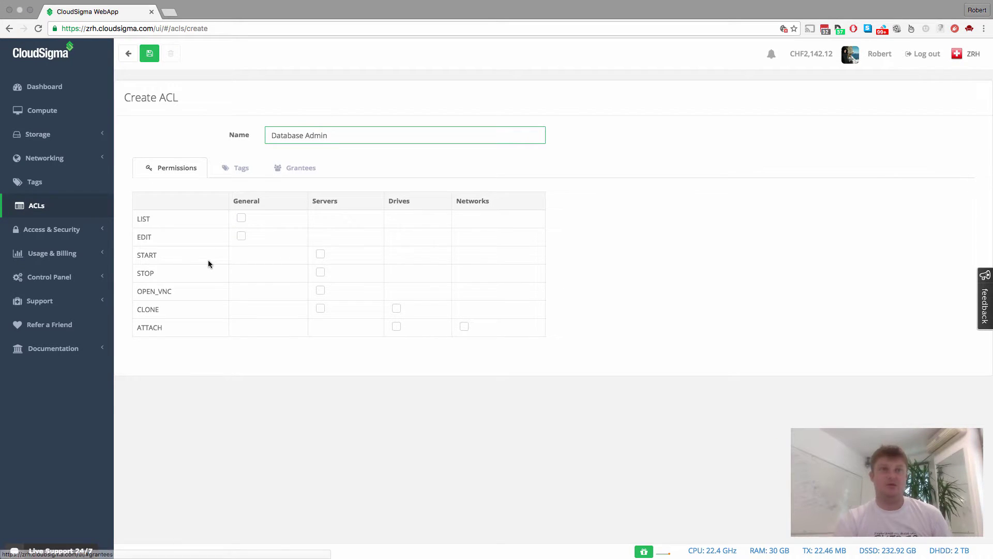
pyautogui.press('Return')
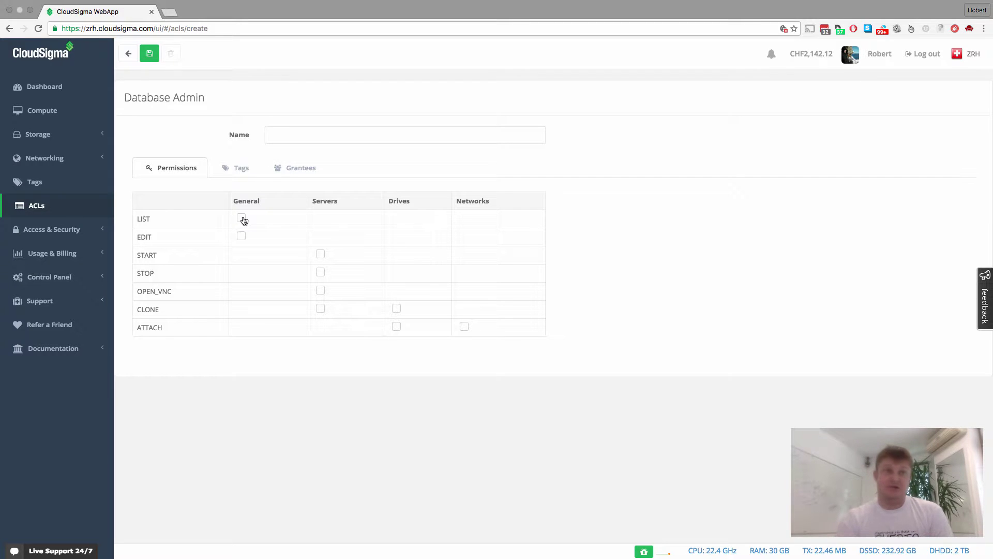
# Grant the ACL LIST and EDIT plus server START, STOP and OPEN_VNC permissions.
pyautogui.click(241, 219)
pyautogui.click(242, 236)
pyautogui.click(321, 254)
pyautogui.click(320, 272)
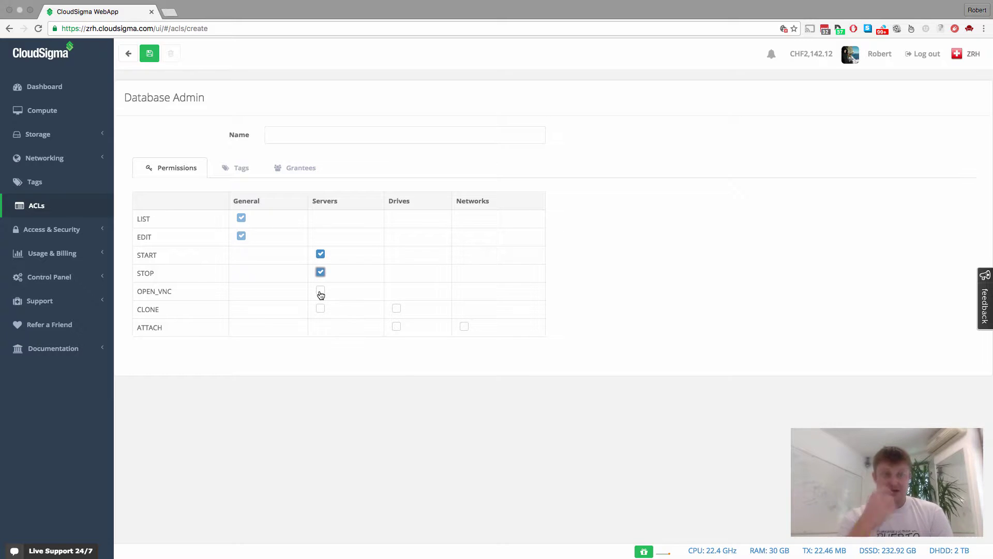
pyautogui.click(321, 290)
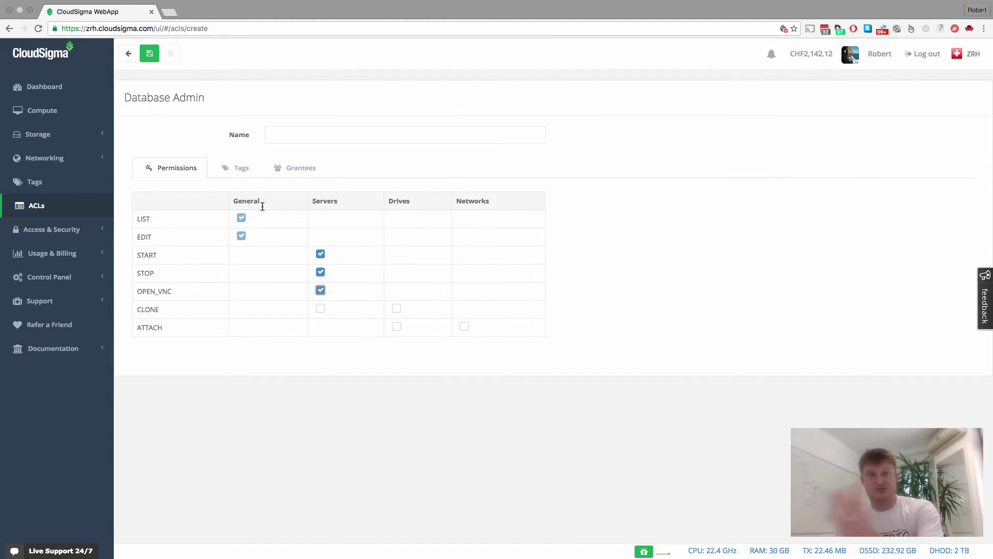
# Add the 'database' tag to the Database Admin ACL's covered tags.
pyautogui.click(231, 169)
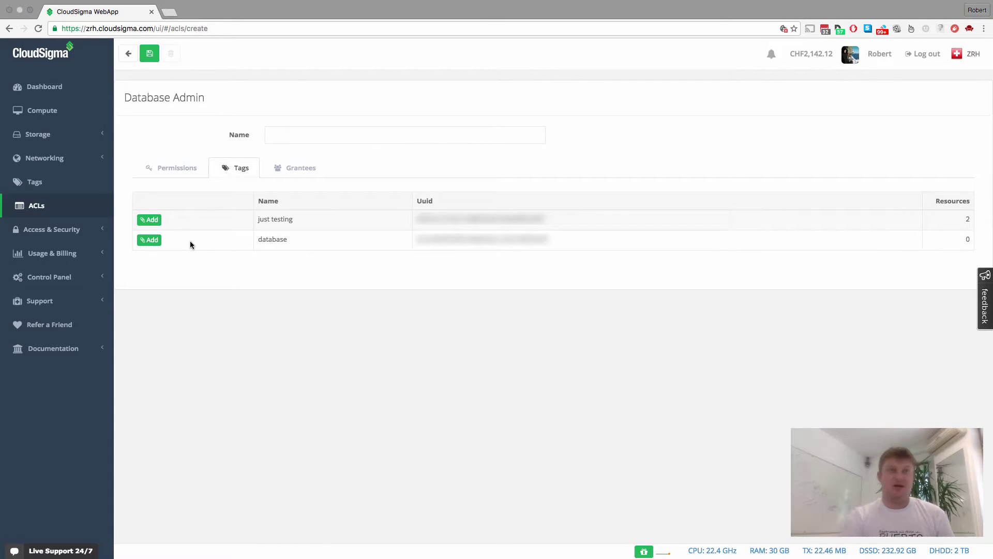
pyautogui.click(153, 239)
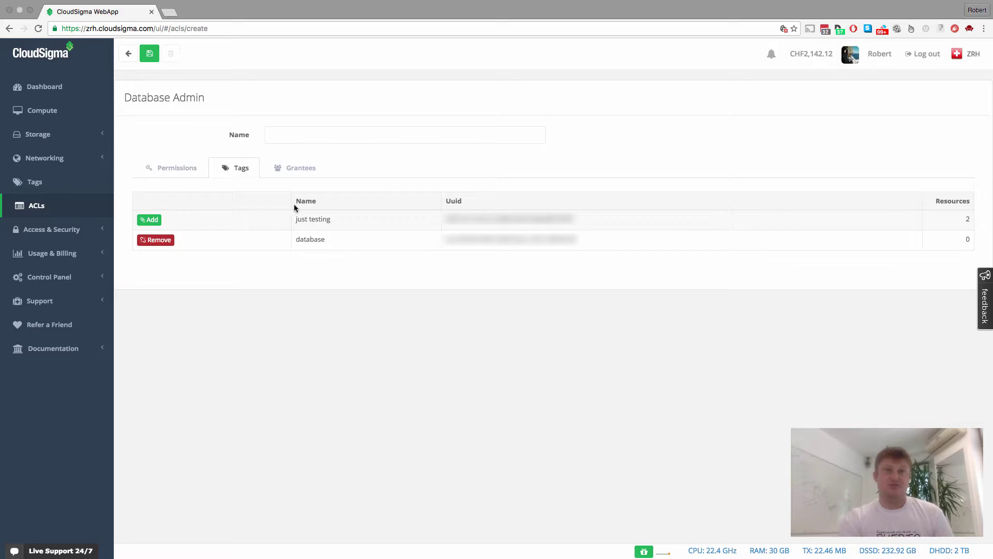
# Add the colleague as a grantee by entering their e-mail and pasting their Uuid.
pyautogui.click(296, 173)
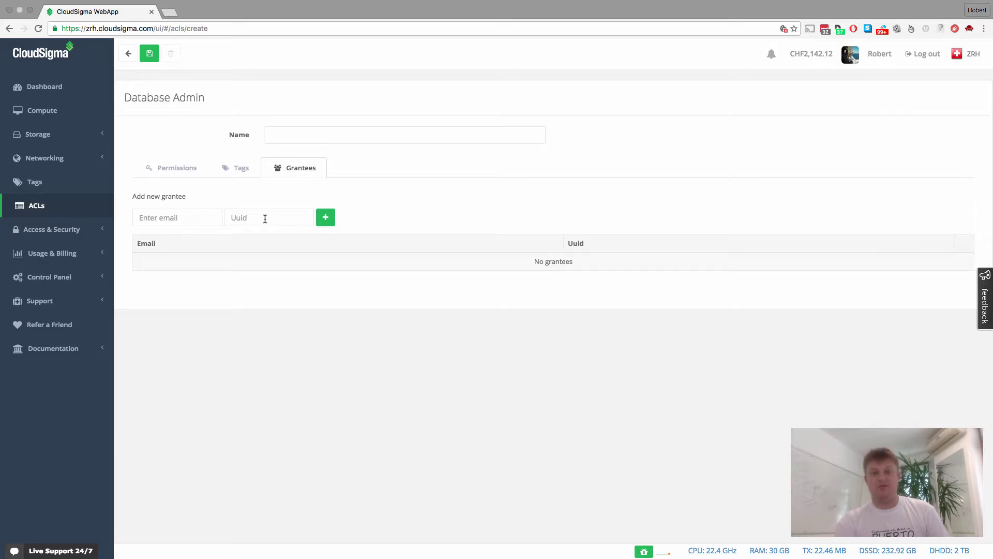
pyautogui.click(198, 215)
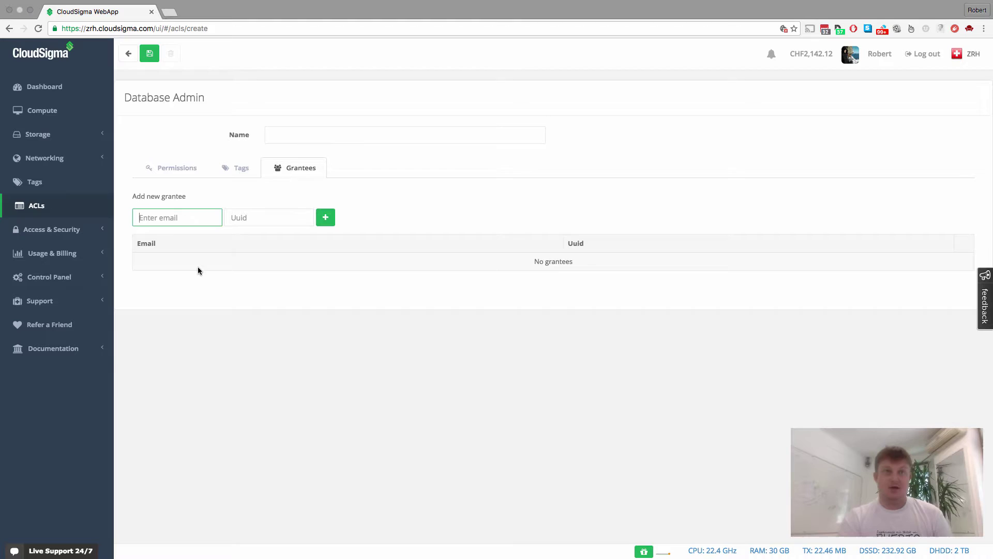
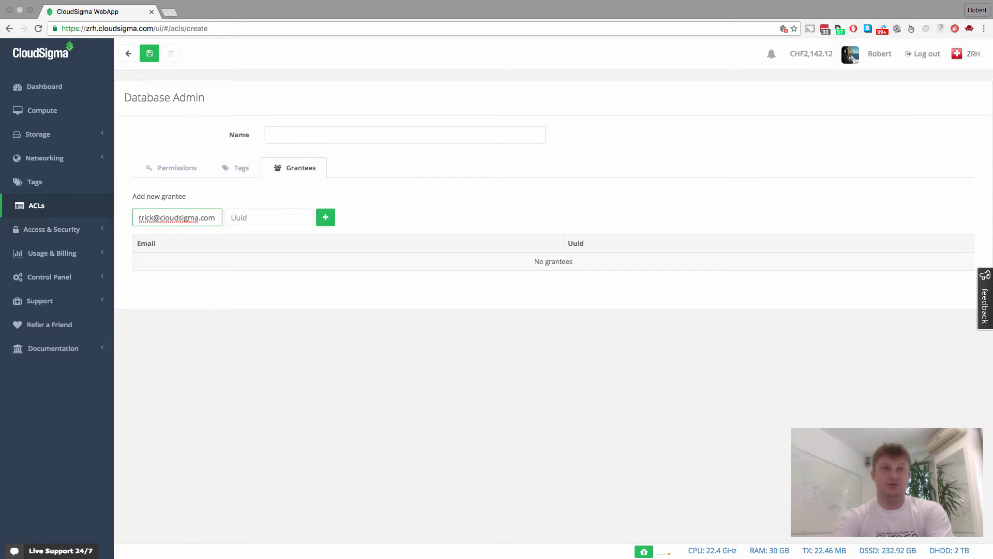
pyautogui.click(268, 217)
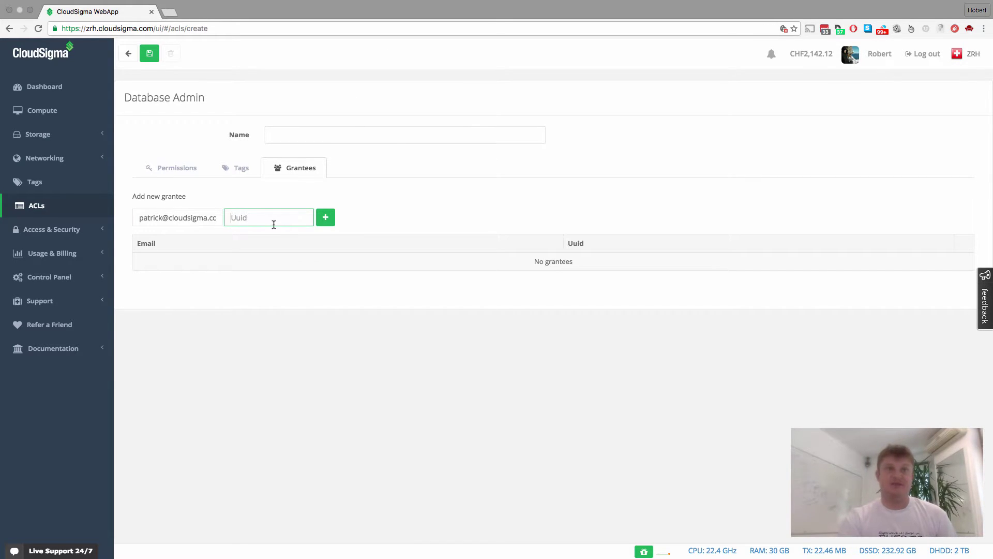
pyautogui.moveTo(141, 218); pyautogui.dragTo(239, 221)
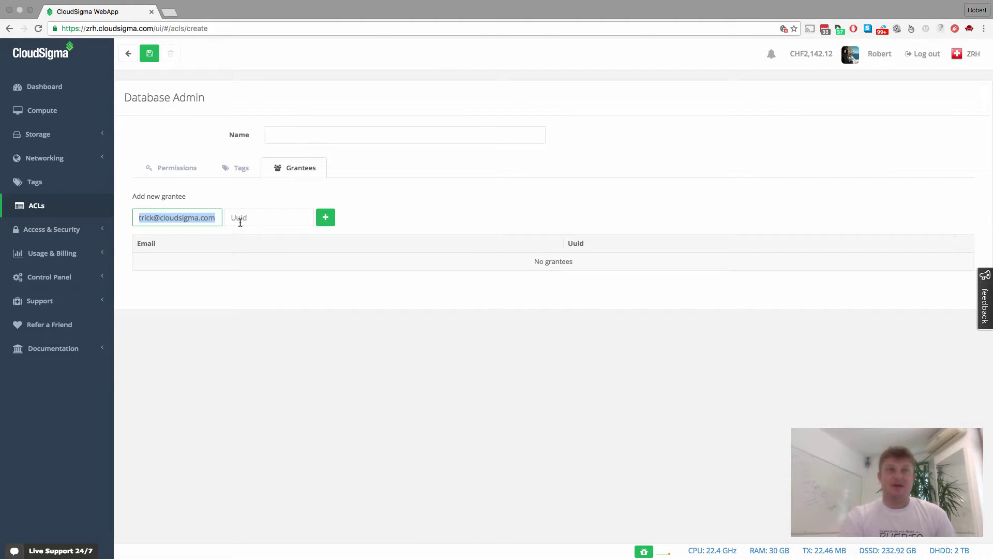
pyautogui.click(264, 217)
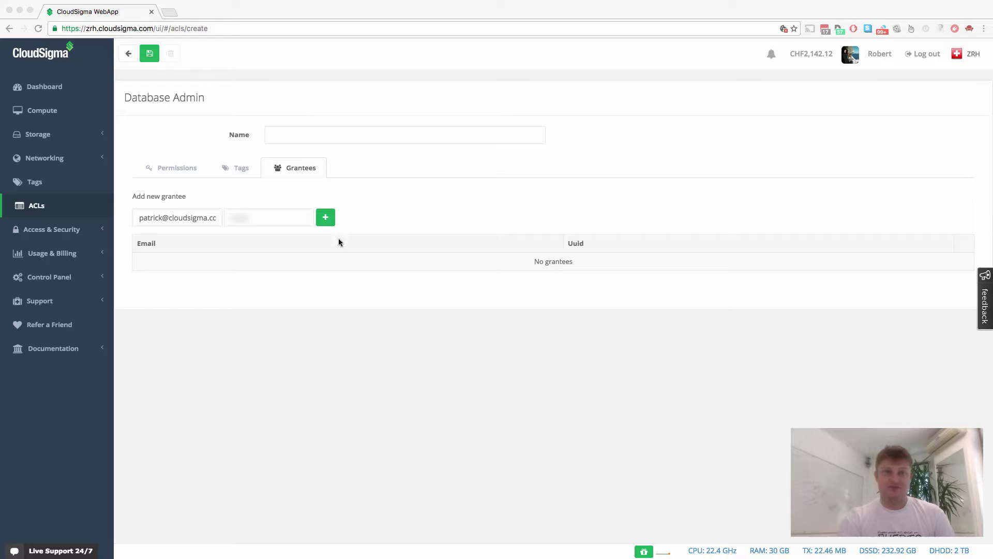
pyautogui.click(261, 225)
pyautogui.press('super+v')
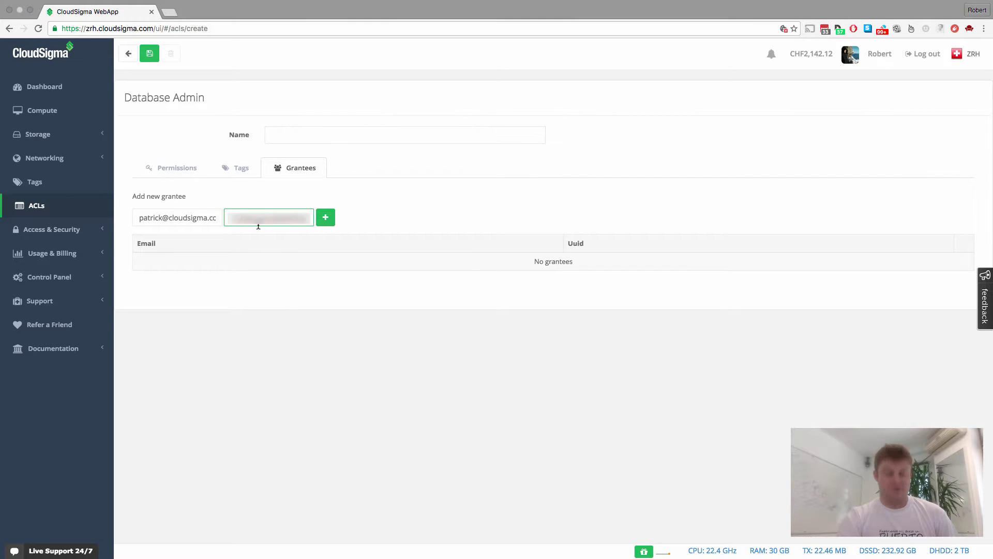
pyautogui.click(325, 217)
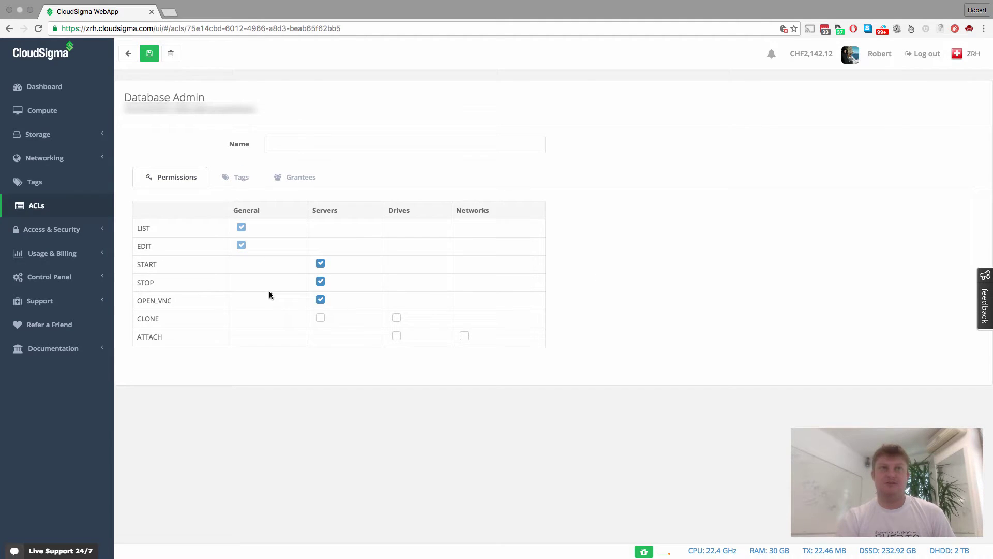
# Return to the ACLs list to see Database Admin beside My first ACL.
pyautogui.click(40, 207)
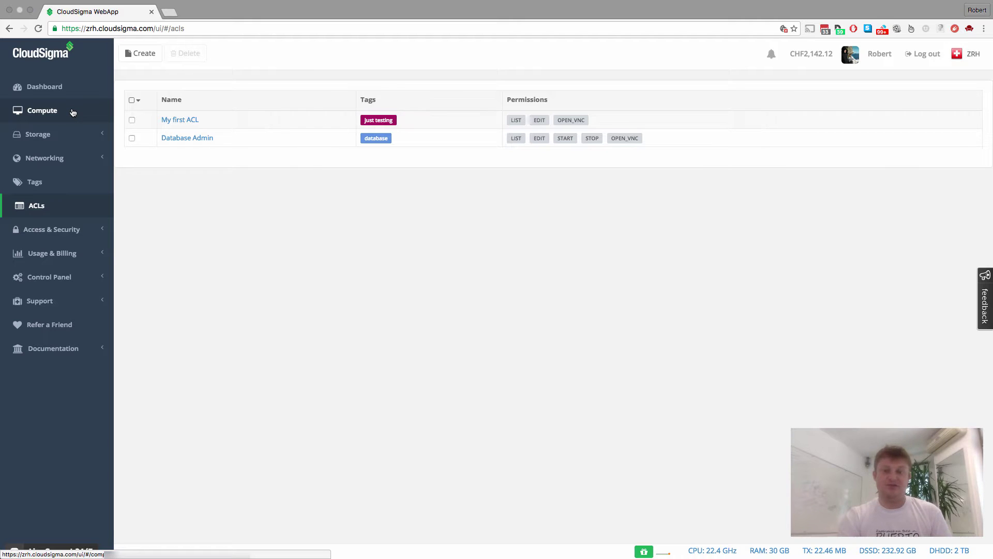
# Reload the Compute list and check that MongoDB is shared for edit, list, open_vnc, start, stop.
pyautogui.click(75, 113)
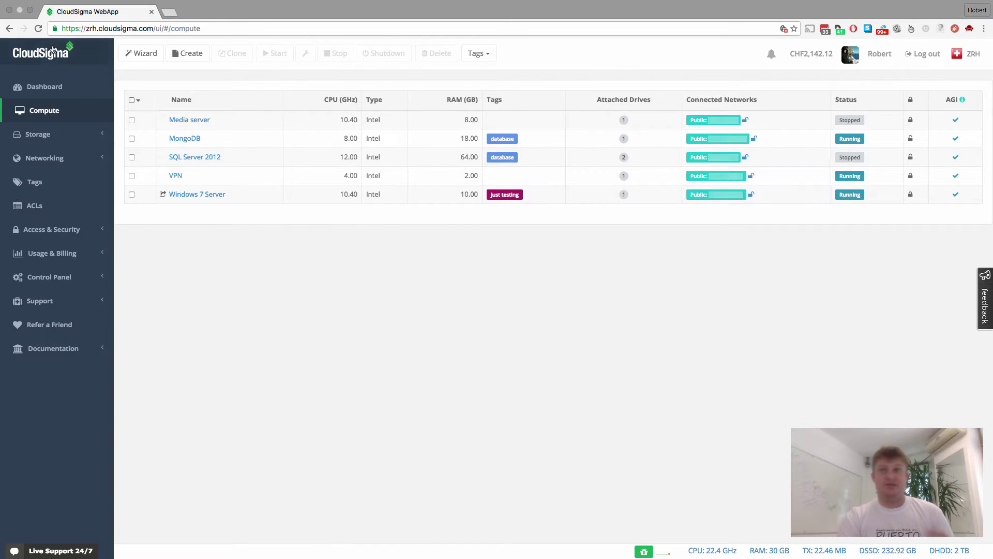
pyautogui.click(37, 29)
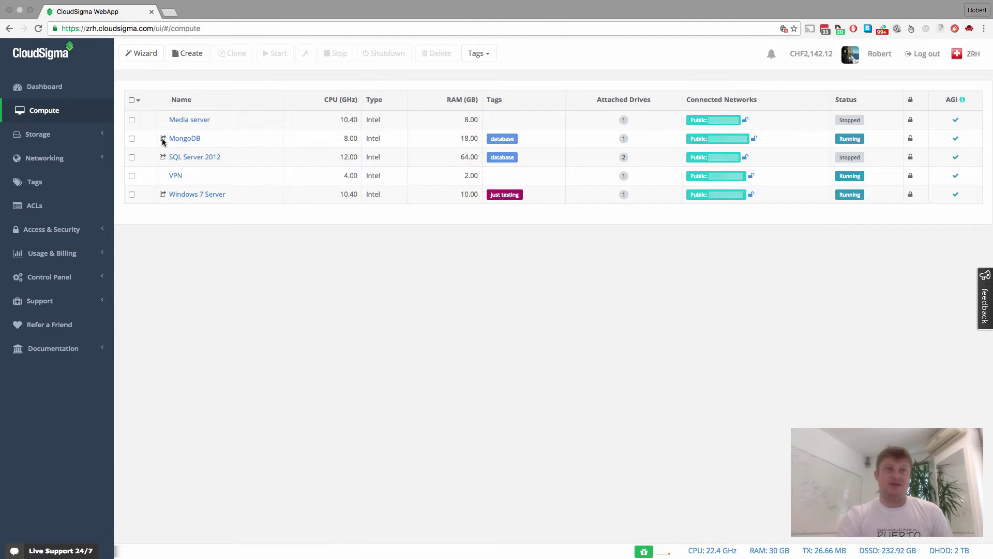
pyautogui.moveTo(163, 141)
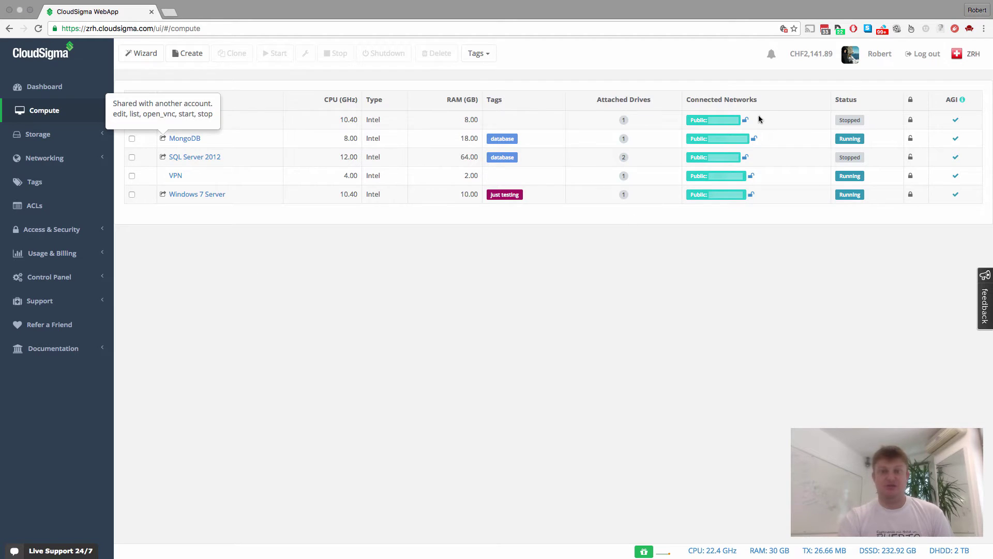
# Log out and sign in with the colleague's e-mail and pasted account password.
pyautogui.click(925, 54)
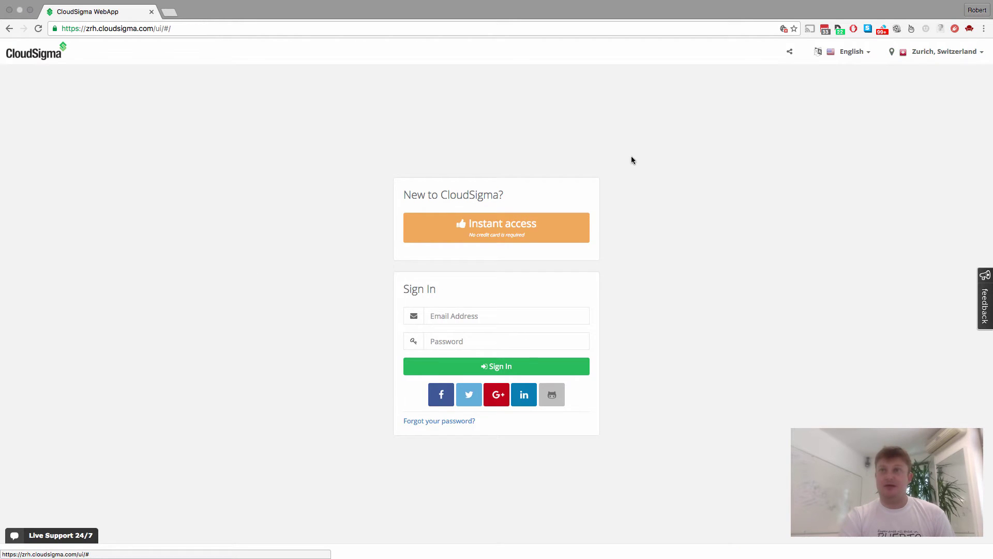
pyautogui.click(469, 311)
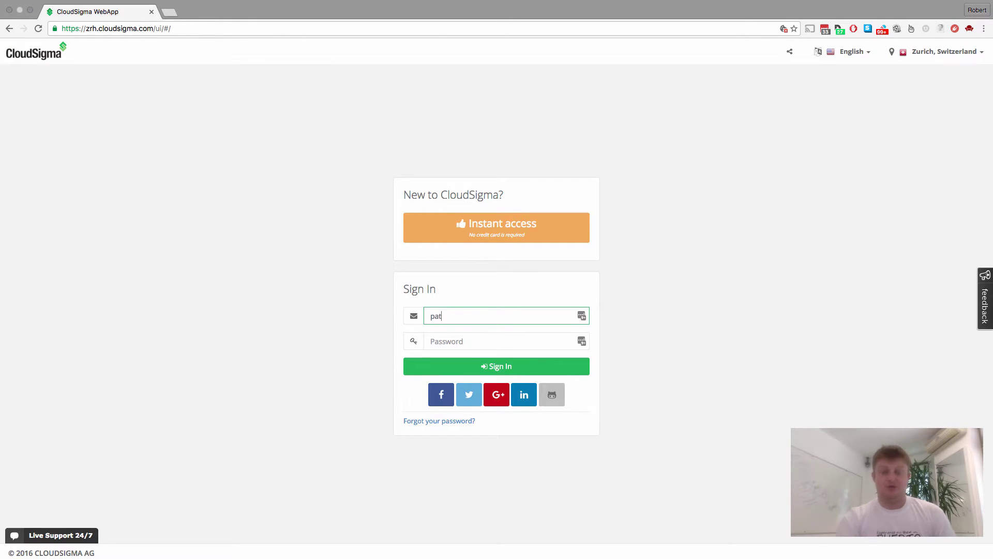
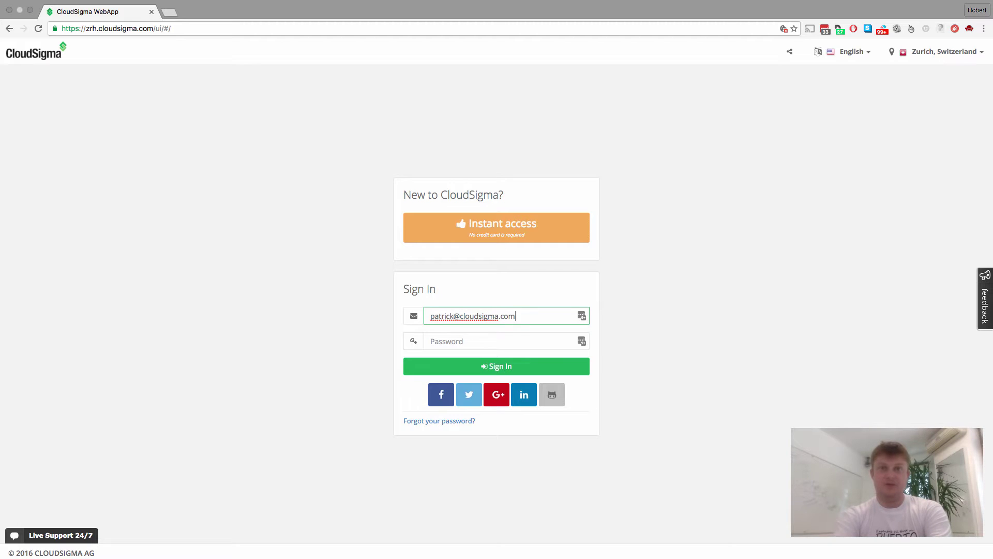
pyautogui.press('Tab')
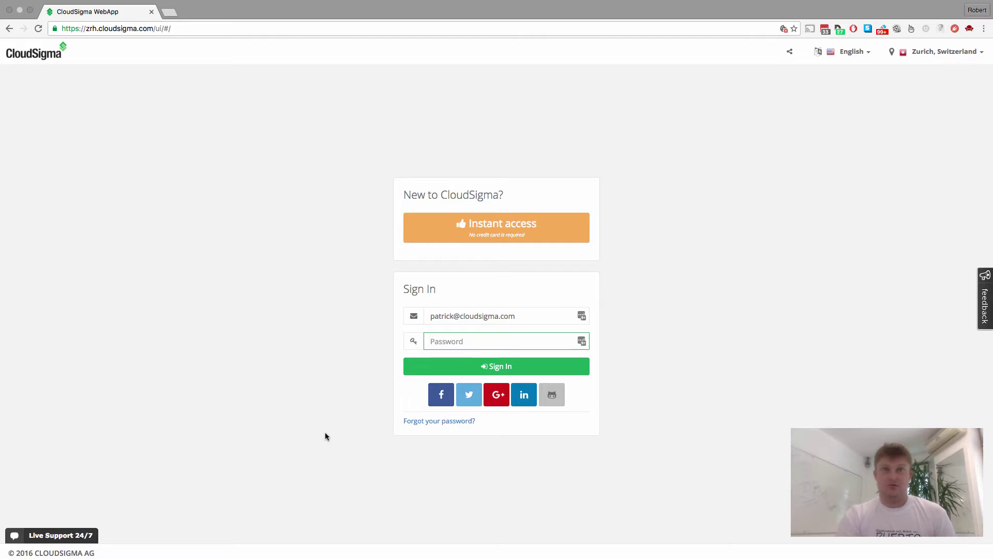
pyautogui.click(436, 344)
pyautogui.press('super+v')
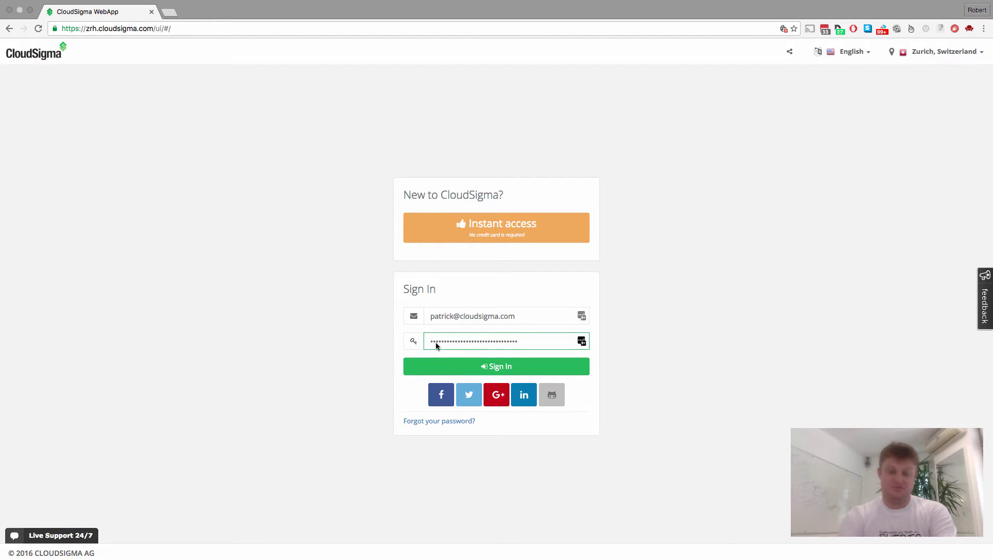
pyautogui.press('Return')
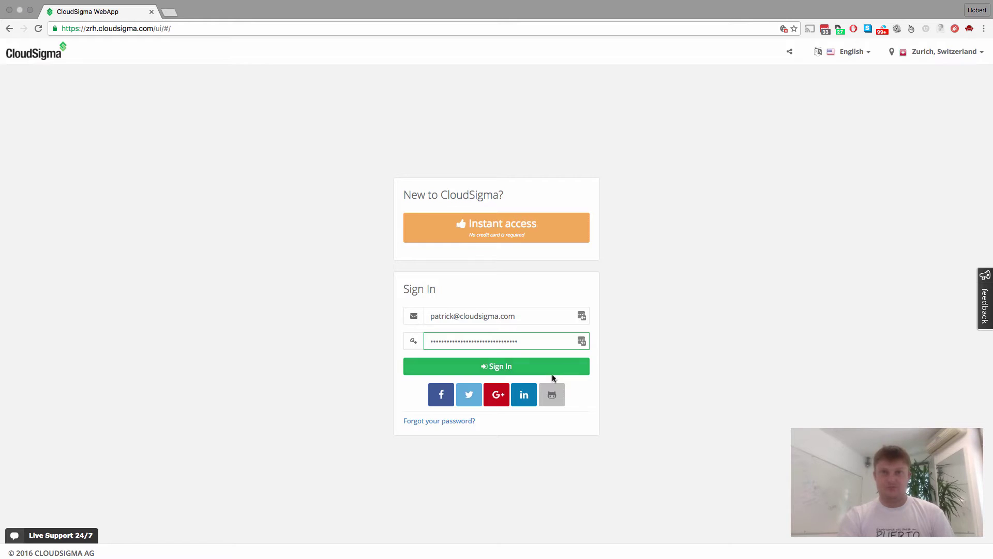
pyautogui.click(520, 369)
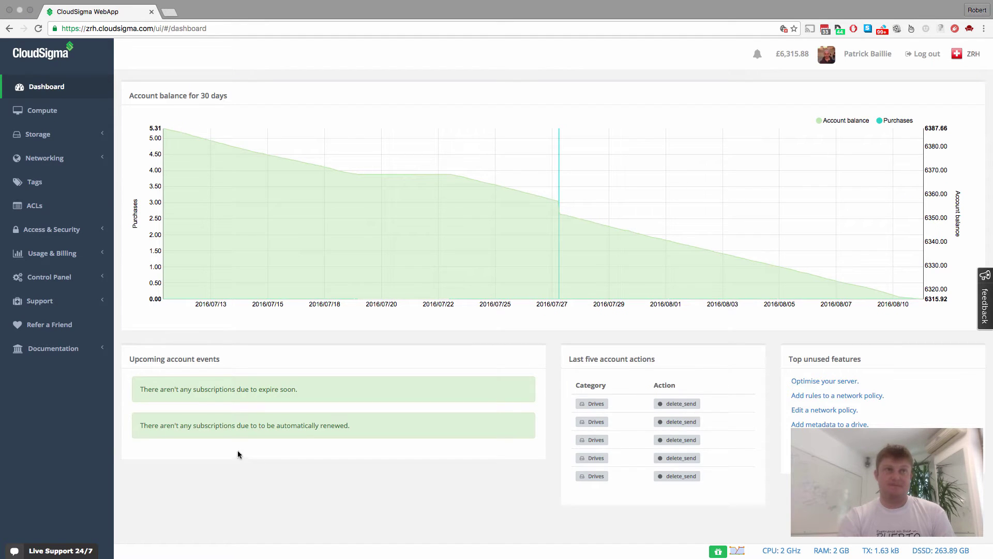
# Show the colleague's Compute list, where MongoDB and SQL Server 2012 appear as shared servers.
pyautogui.click(42, 112)
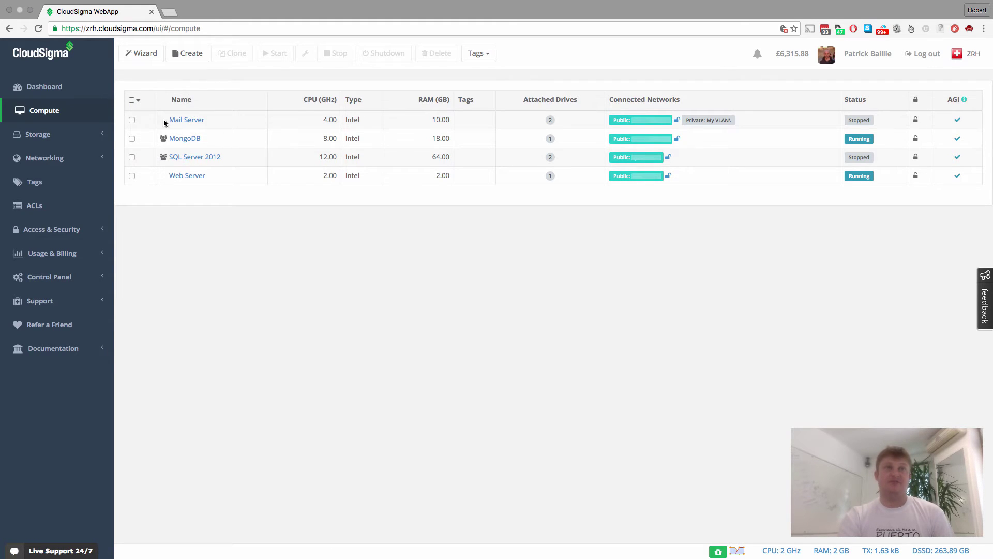
pyautogui.click(55, 135)
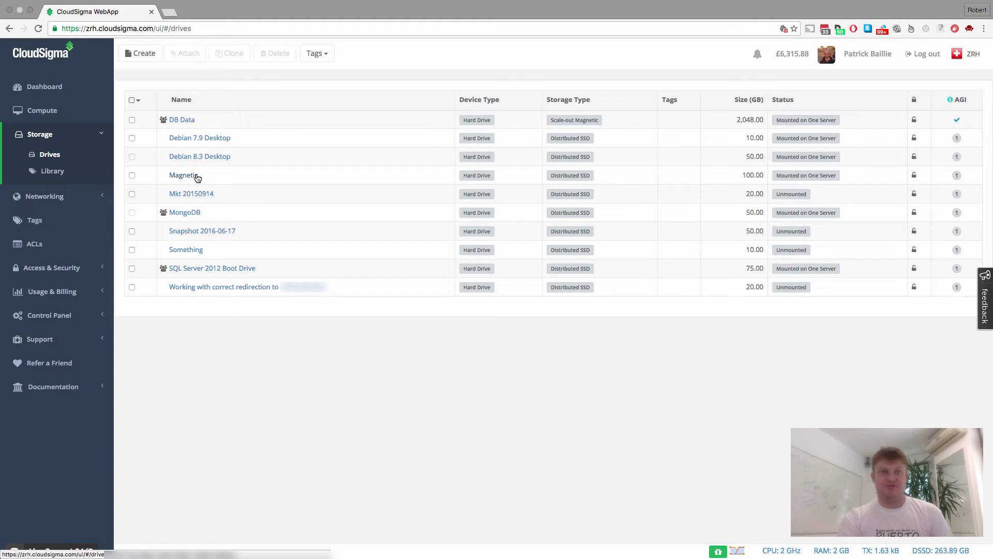
pyautogui.moveTo(197, 178)
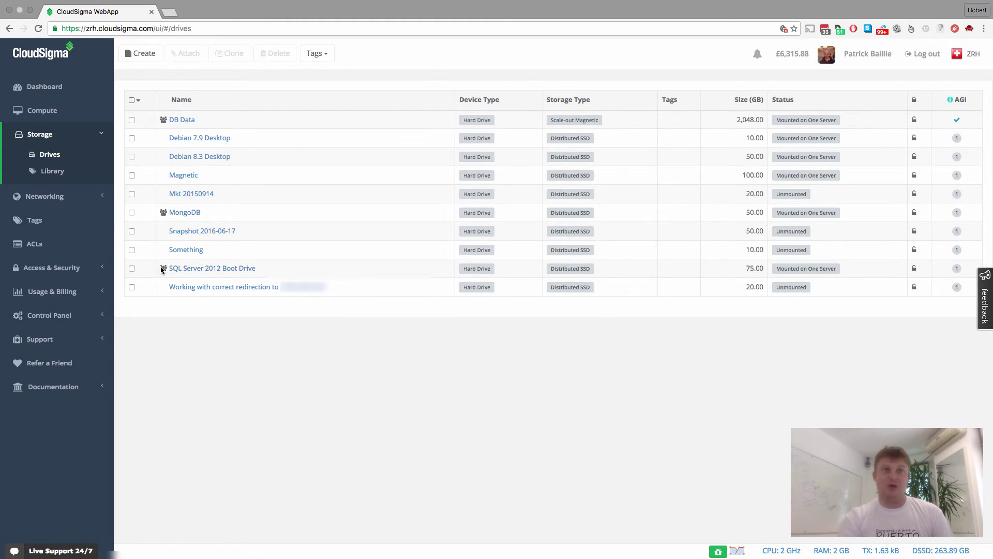
pyautogui.moveTo(161, 267)
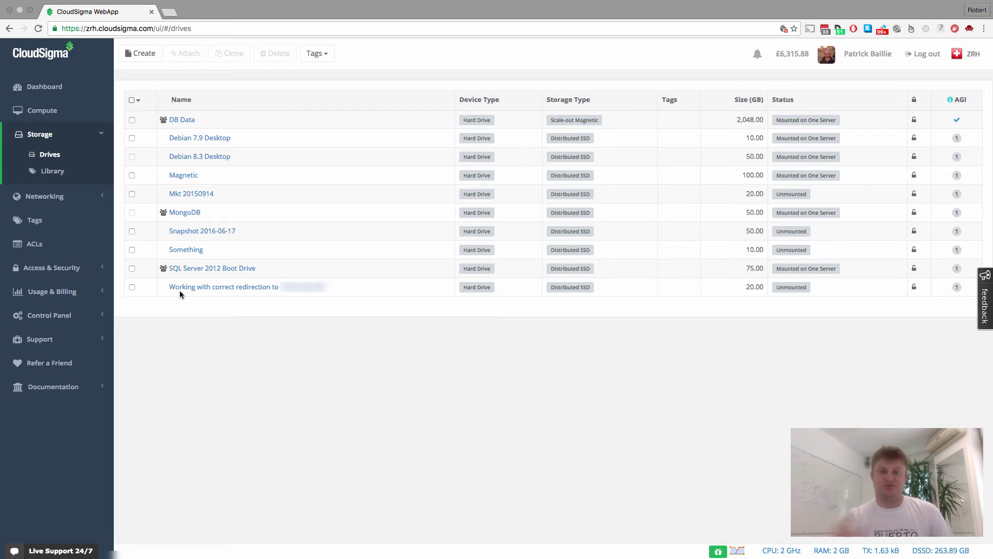
pyautogui.click(42, 110)
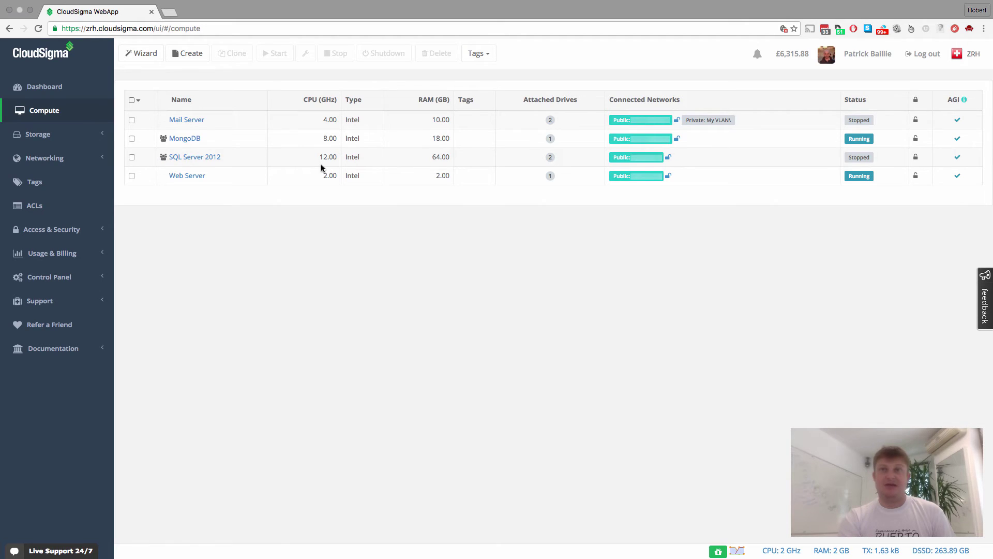
# Stop the shared MongoDB server, confirm, then start it again with its 8 GHz, 18 GB settings.
pyautogui.click(181, 143)
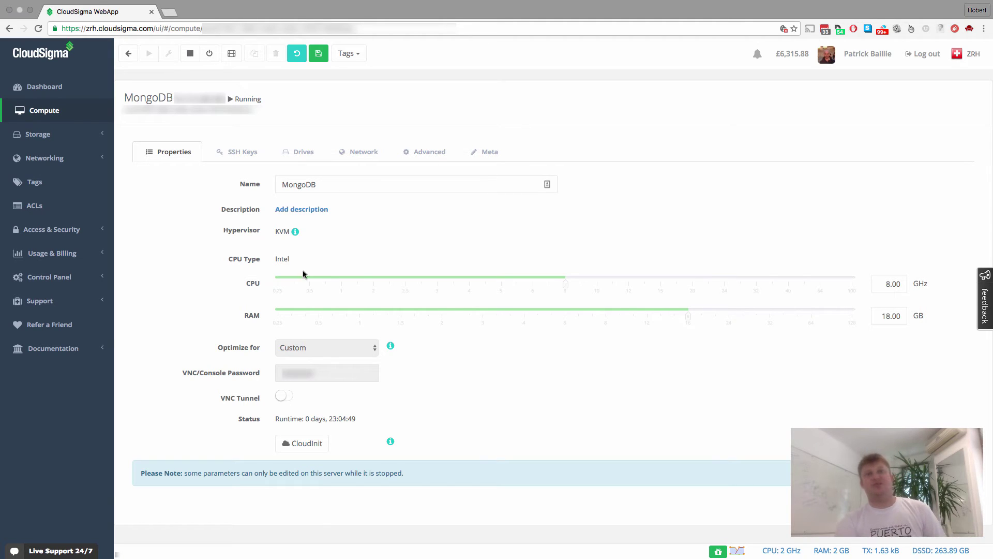
pyautogui.click(190, 53)
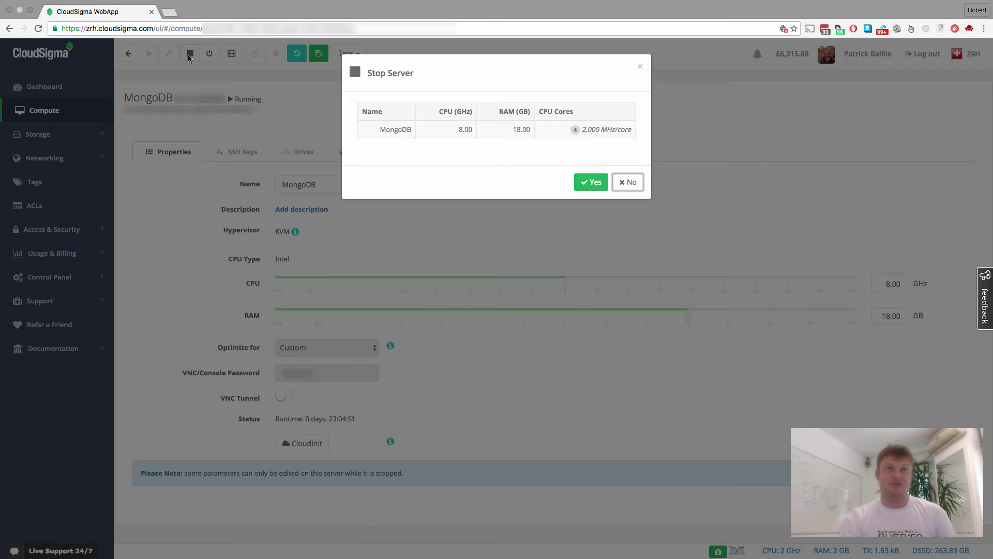
pyautogui.click(592, 181)
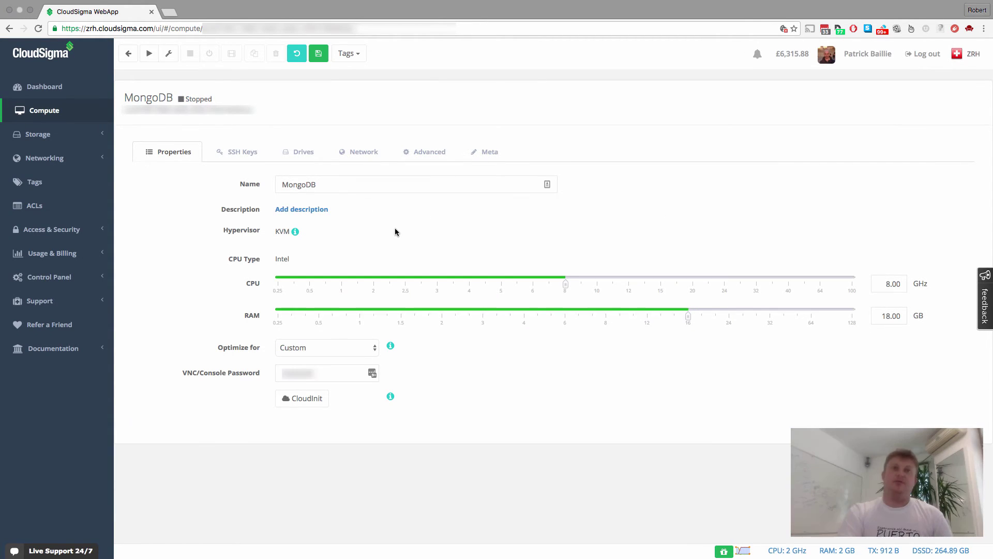
pyautogui.click(147, 54)
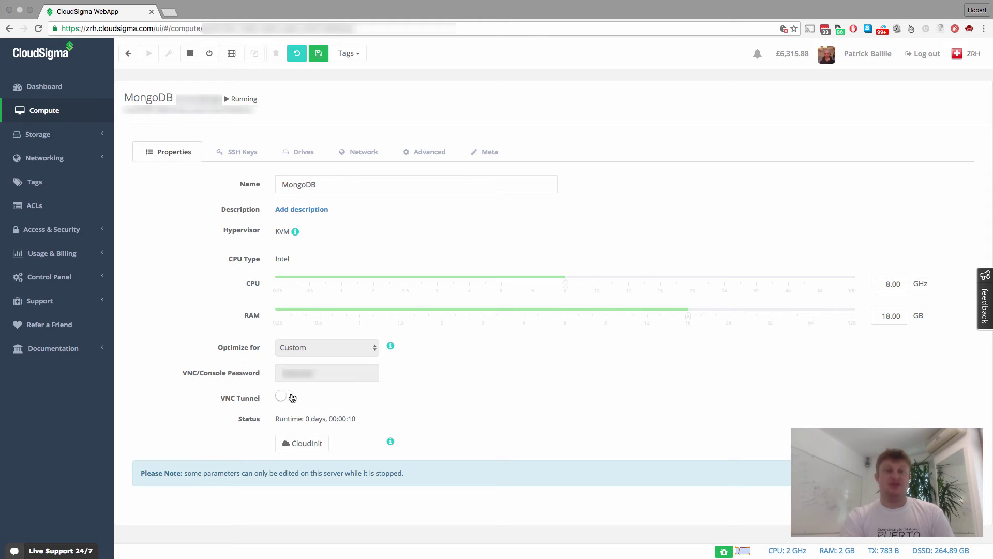
# View MongoDB's booting console through the VNC tunnel, turn the tunnel off, then view the empty ACLs page.
pyautogui.click(292, 397)
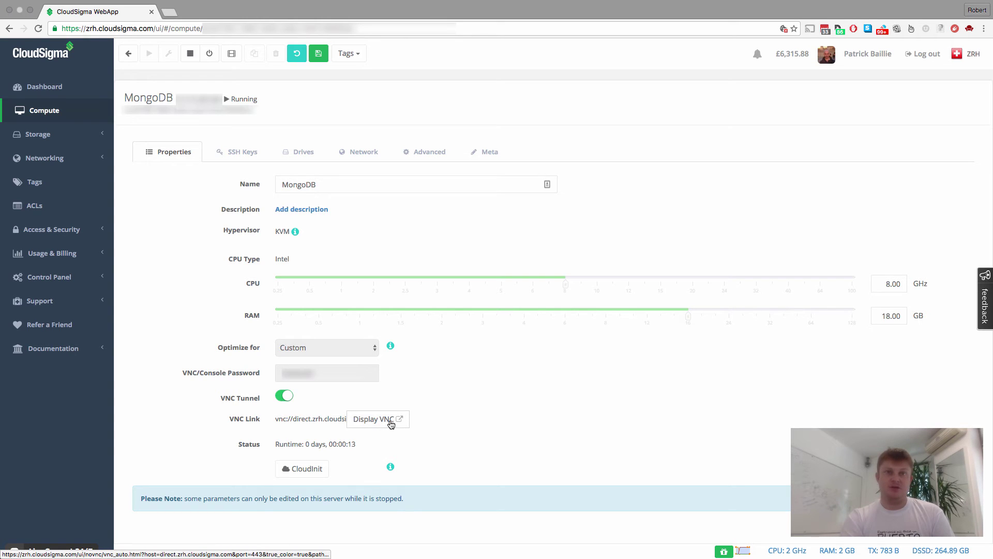
pyautogui.click(391, 421)
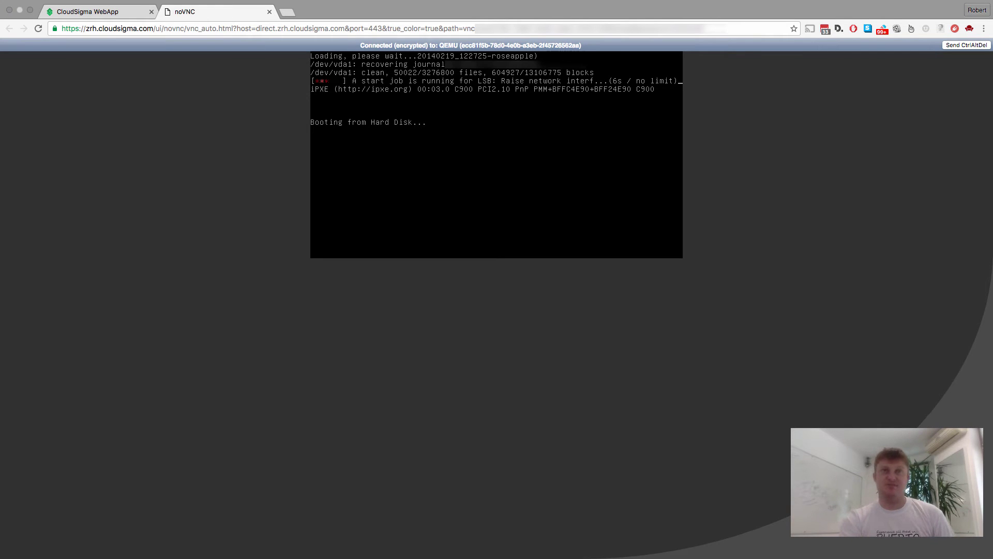
pyautogui.click(269, 12)
pyautogui.click(284, 396)
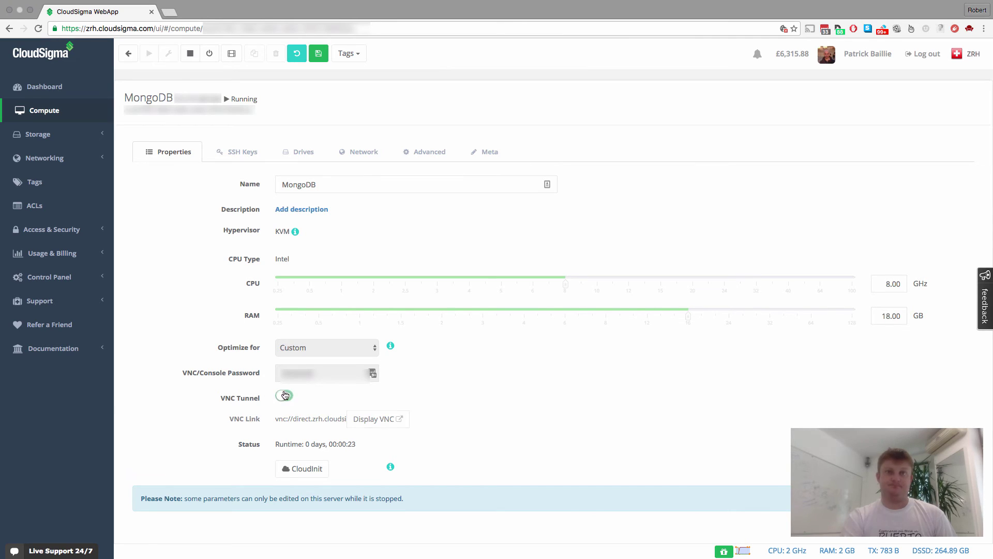
pyautogui.click(41, 207)
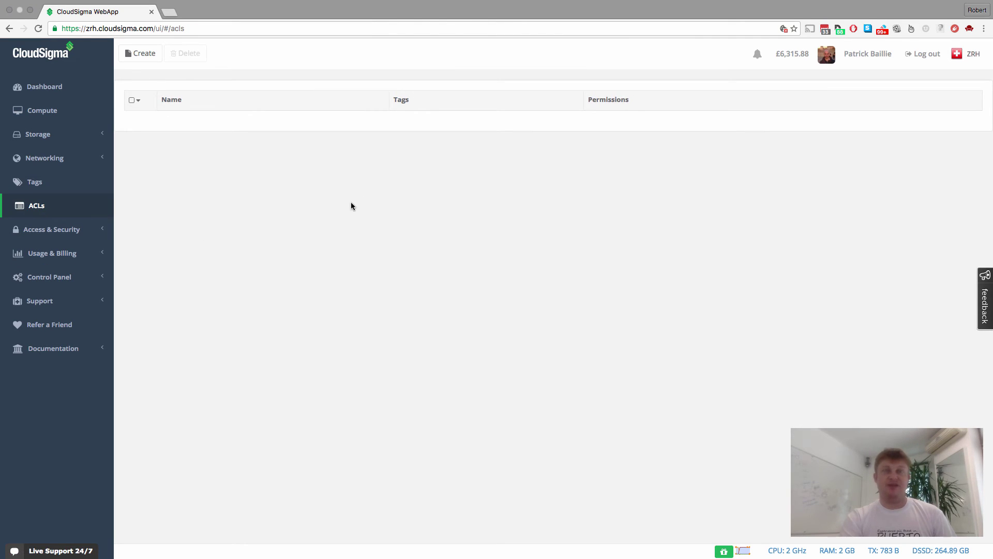
# Return to the Compute list: MongoDB and Web Server running, Mail Server and SQL Server 2012 stopped.
pyautogui.click(78, 113)
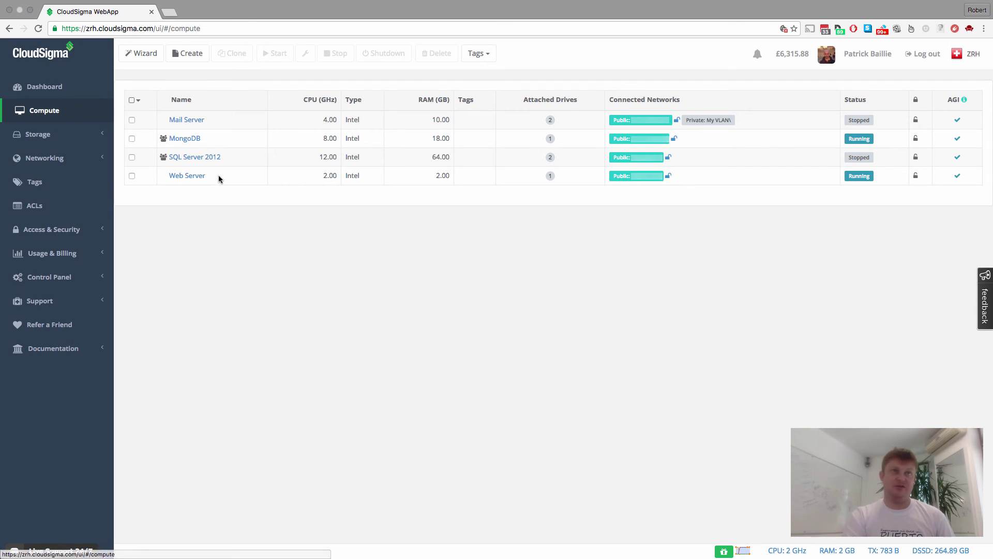
pyautogui.moveTo(191, 181)
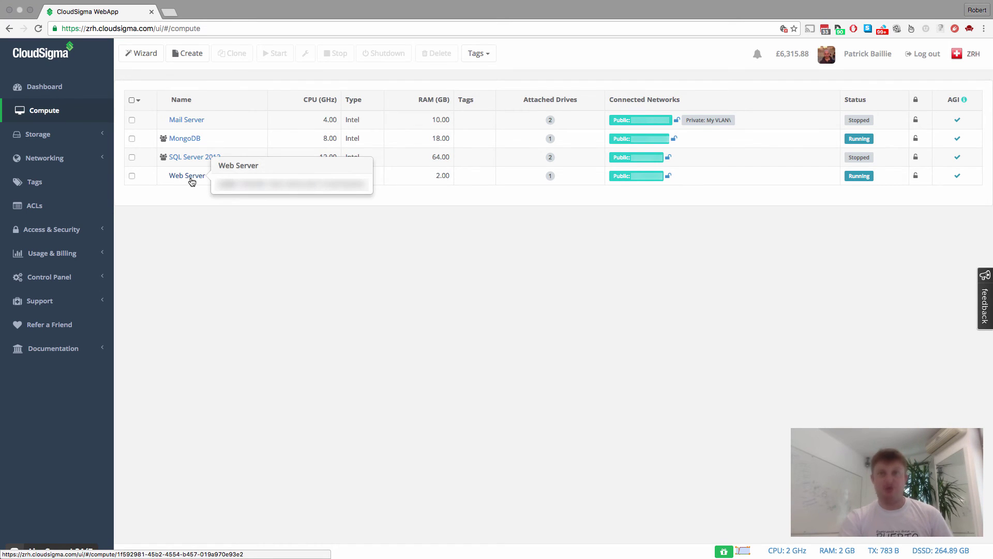